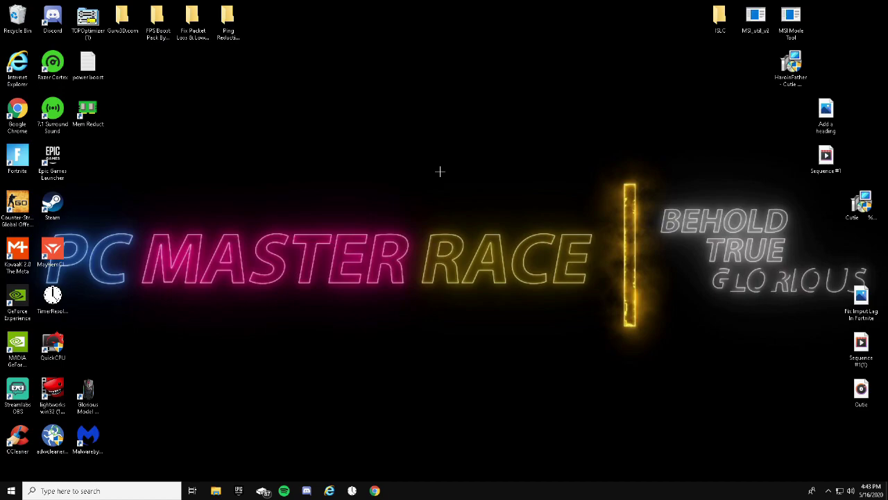
right_click(368, 168)
left_click(349, 166)
key("super+r")
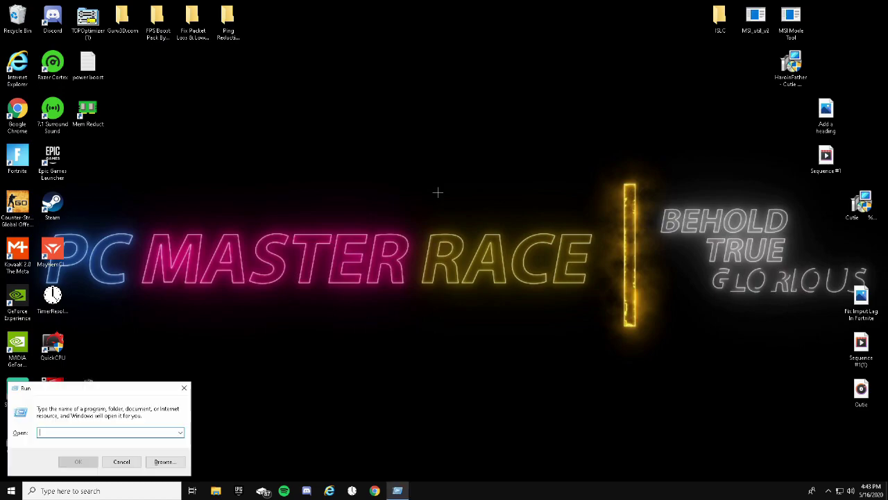
left_click(178, 387)
Step: Bring up the Windows Run dialog and use it to open the %localappdata% folder
left_click(90, 489)
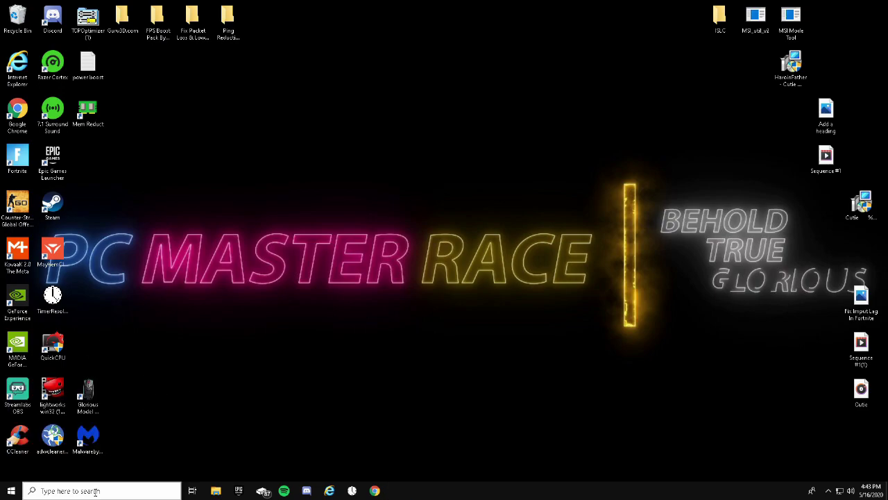
type("run")
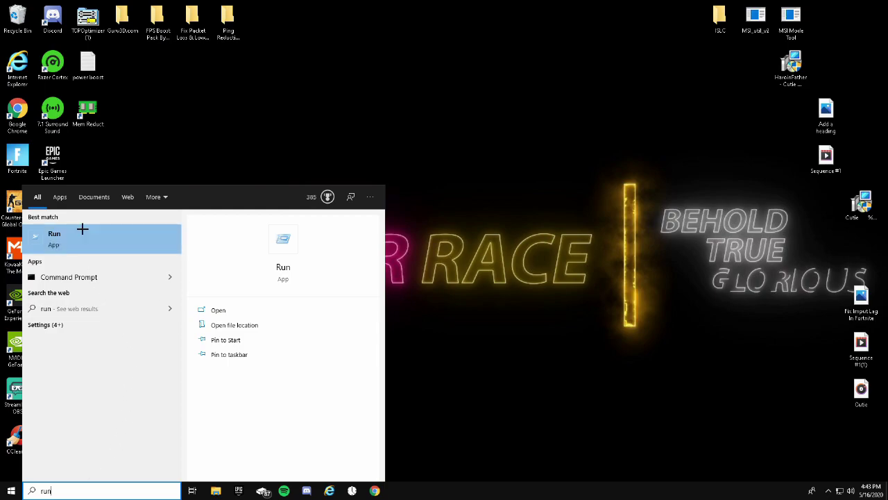
left_click(81, 229)
left_click_drag(119, 395, 342, 291)
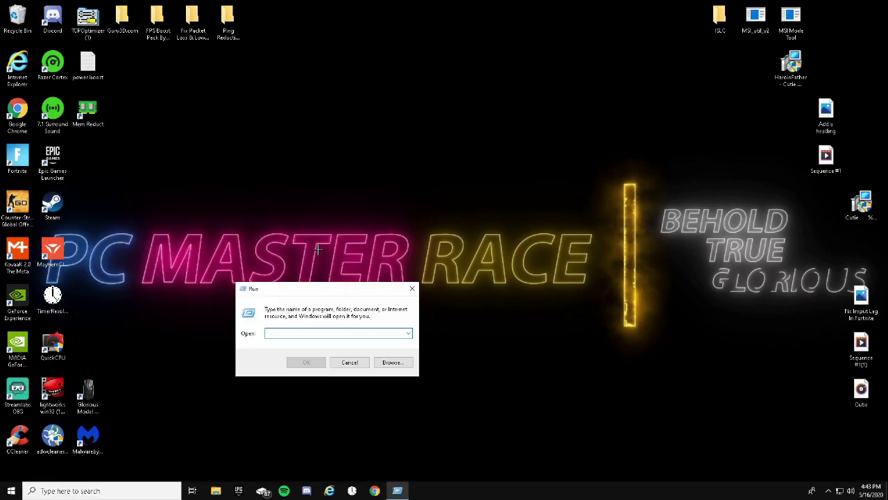
type("%local")
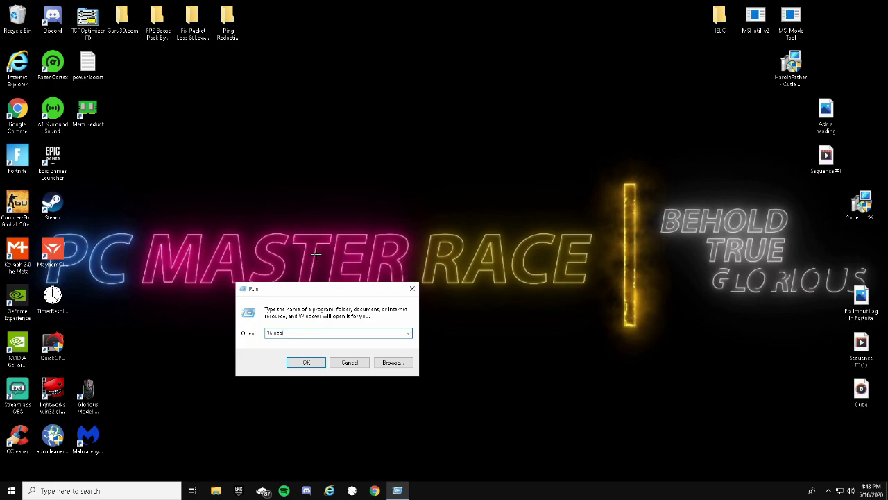
type("appdata%")
left_click(298, 363)
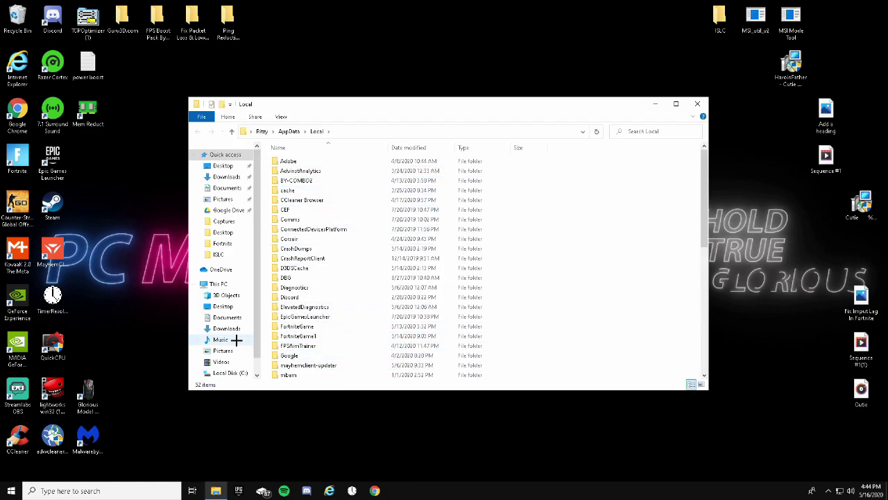
Step: Open the WindowsClient folder inside FortniteGame1, under Saved and Config
scroll(238, 339, "down", 1)
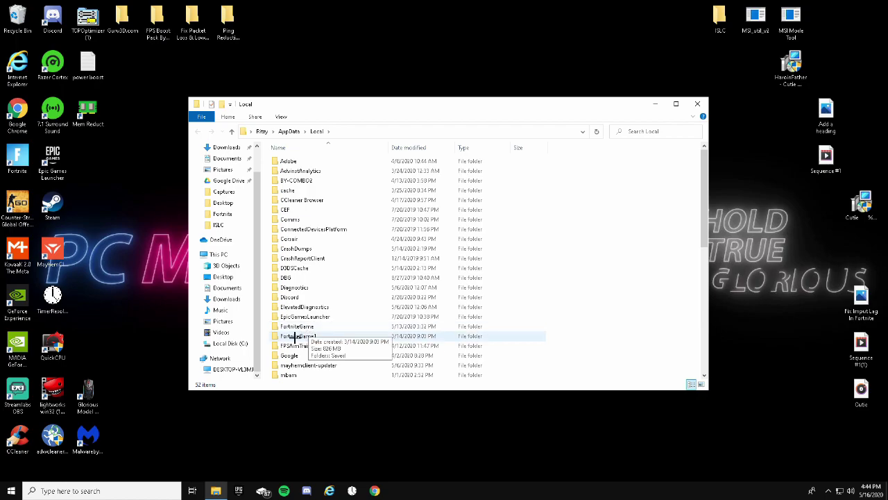
left_click(292, 336)
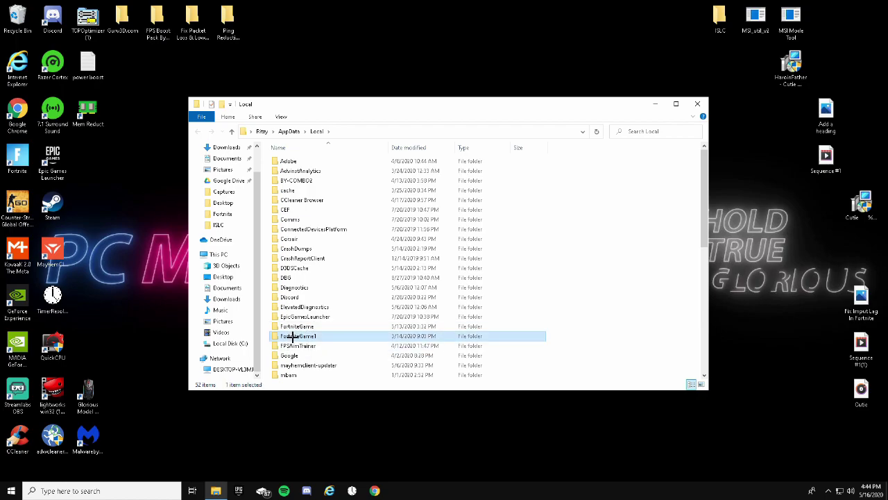
double_click(293, 337)
double_click(297, 163)
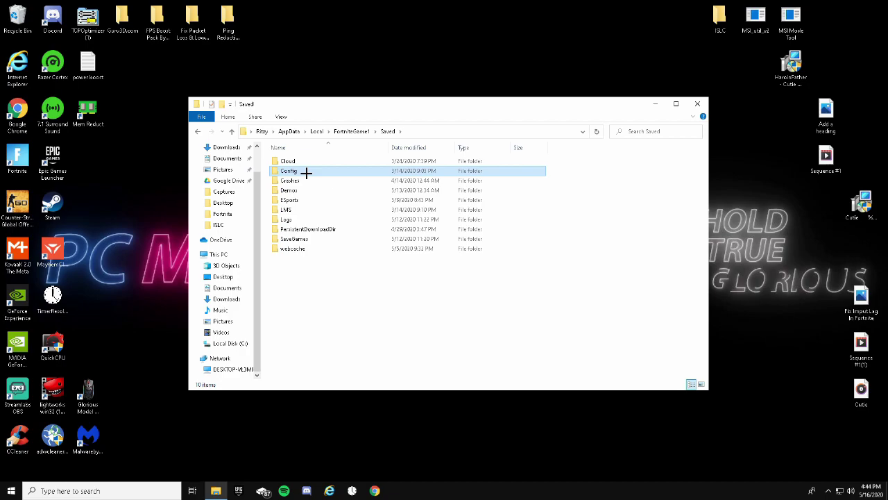
double_click(305, 171)
double_click(329, 160)
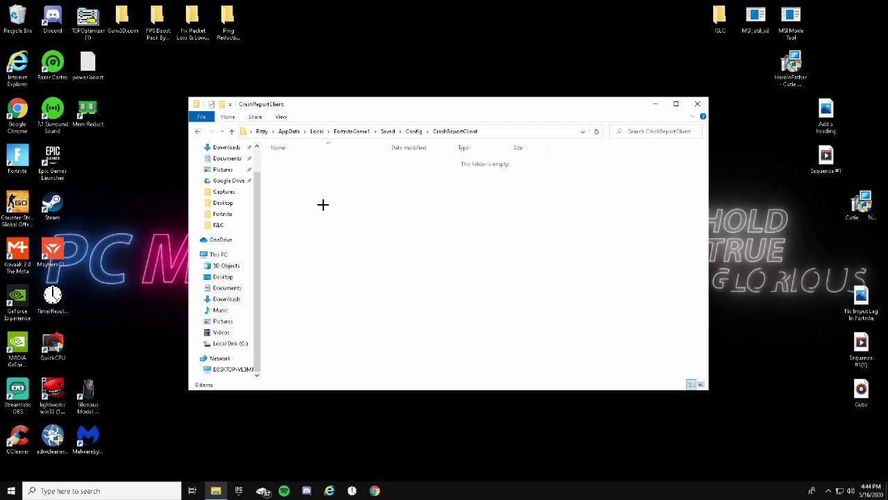
left_click(198, 131)
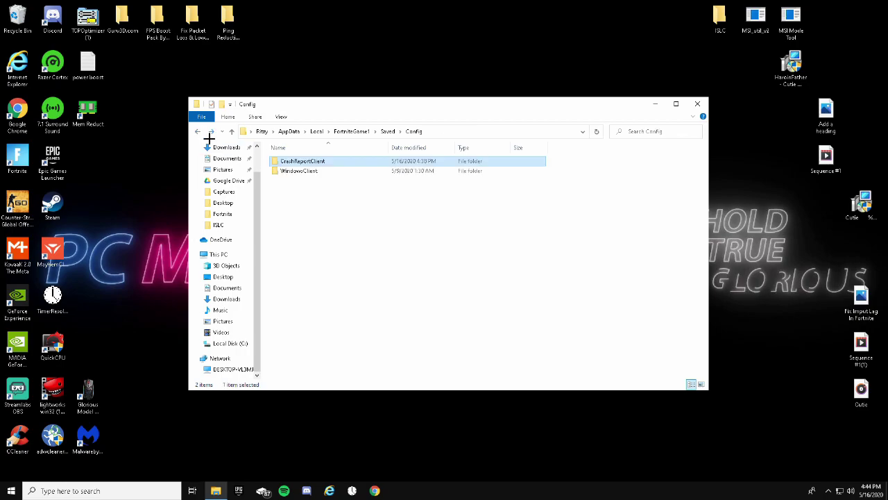
left_click(295, 171)
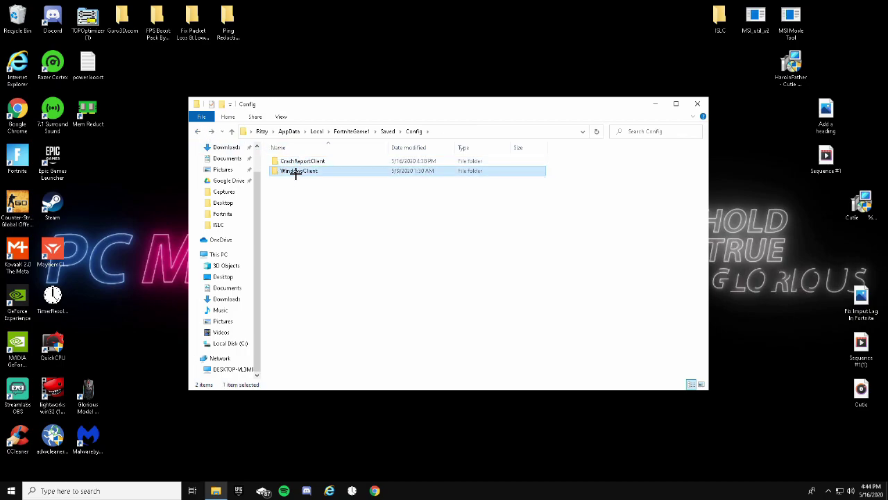
double_click(295, 173)
Step: Check the Read-only attribute in the properties of the GameUserSettings file
left_click(298, 161)
right_click(301, 161)
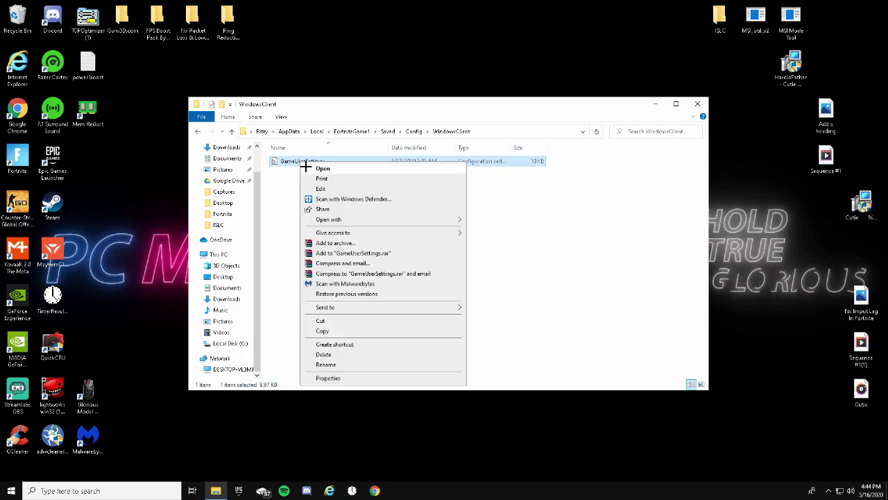
left_click(340, 379)
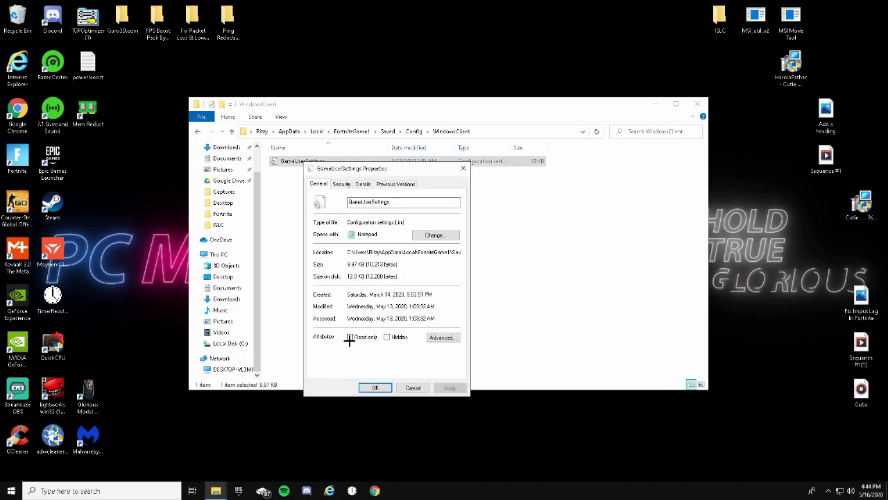
left_click(385, 388)
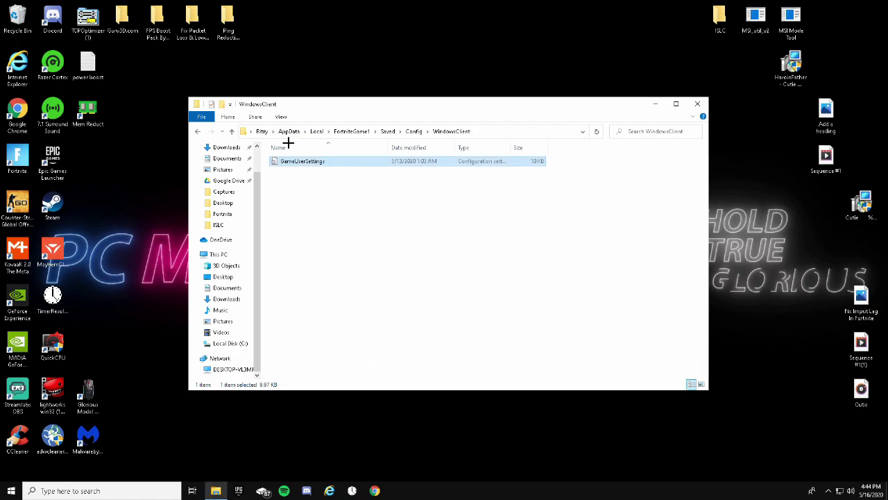
Step: Open the GameUserSettings configuration file for editing and skim its first settings
double_click(315, 161)
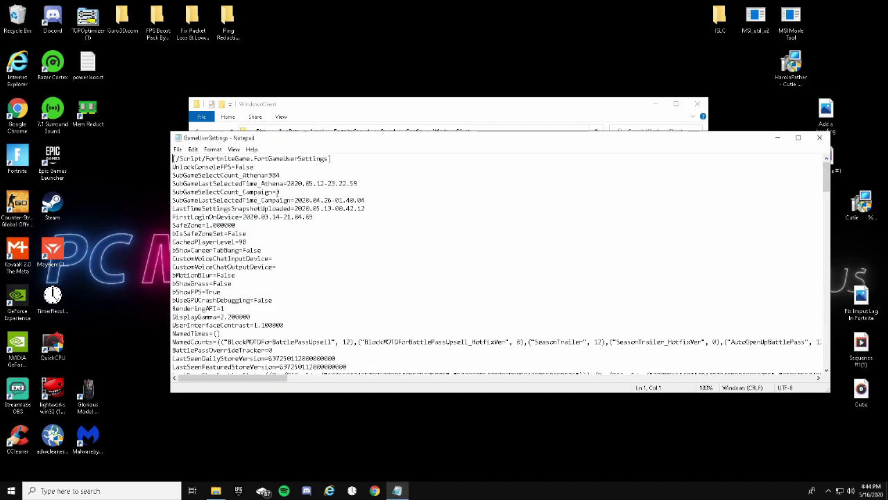
scroll(352, 246, "down", 4)
scroll(353, 246, "up", 4)
Step: Search the GameUserSettings file for "showgrass" and check the grass setting
left_click(192, 149)
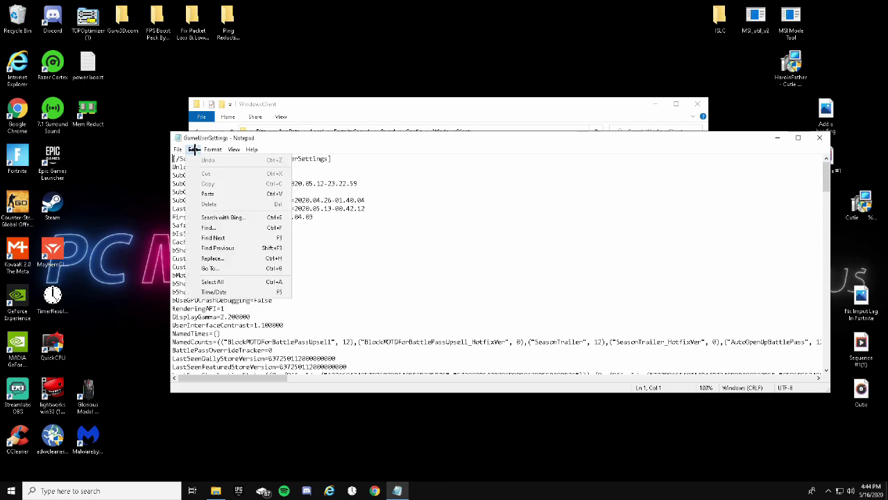
left_click(219, 227)
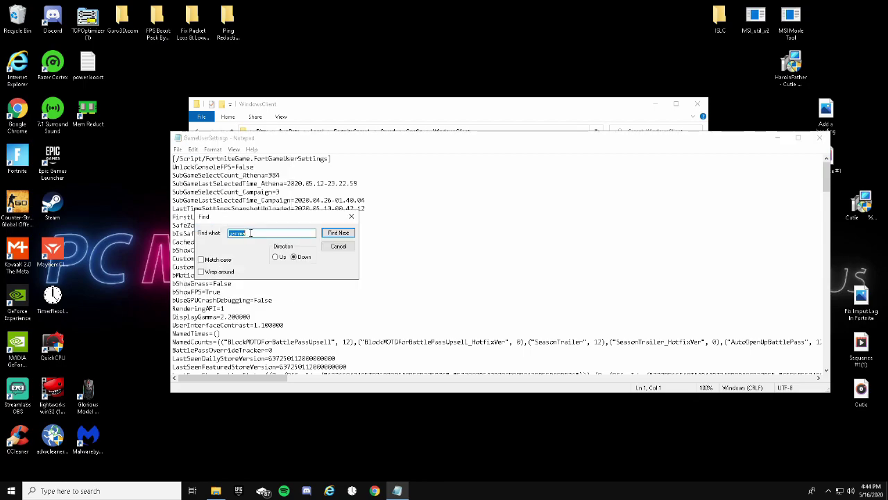
left_click(251, 232)
left_click_drag(250, 232, 224, 232)
key("BackSpace")
type("showgrass")
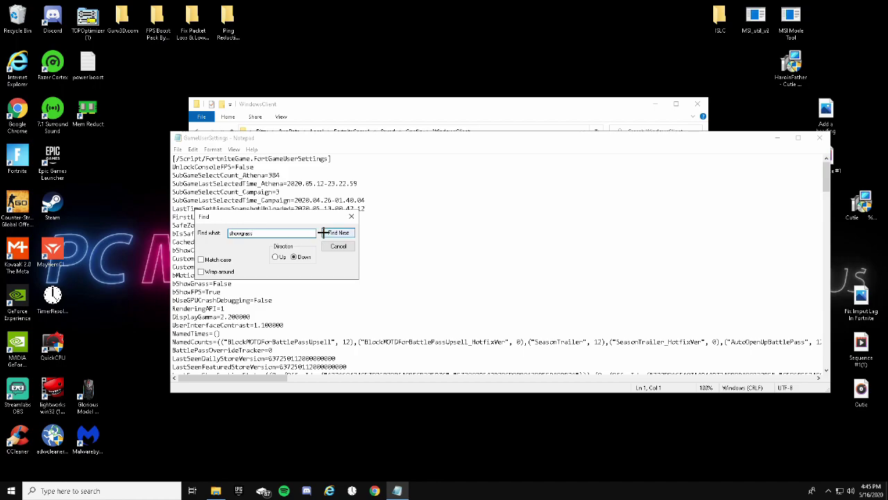
left_click(323, 233)
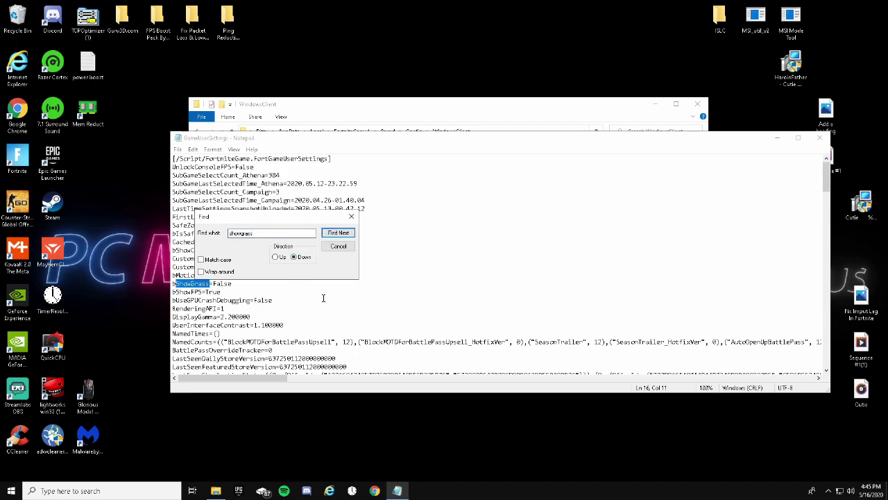
left_click(350, 216)
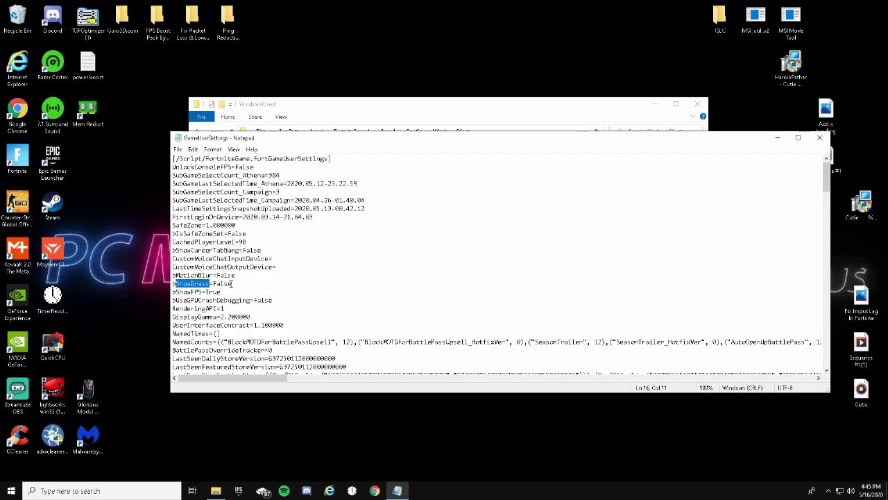
left_click(307, 289)
Step: Search the GameUserSettings file for "audio" to locate the audio quality lines
left_click(193, 149)
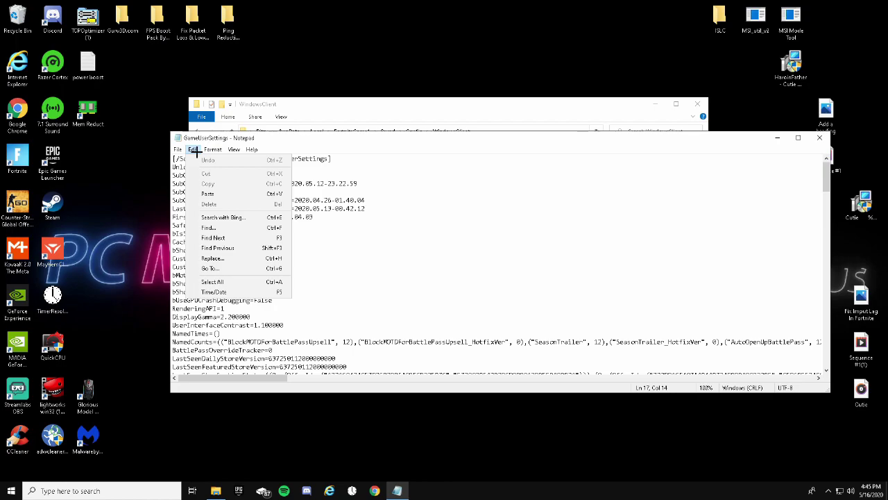
left_click(220, 227)
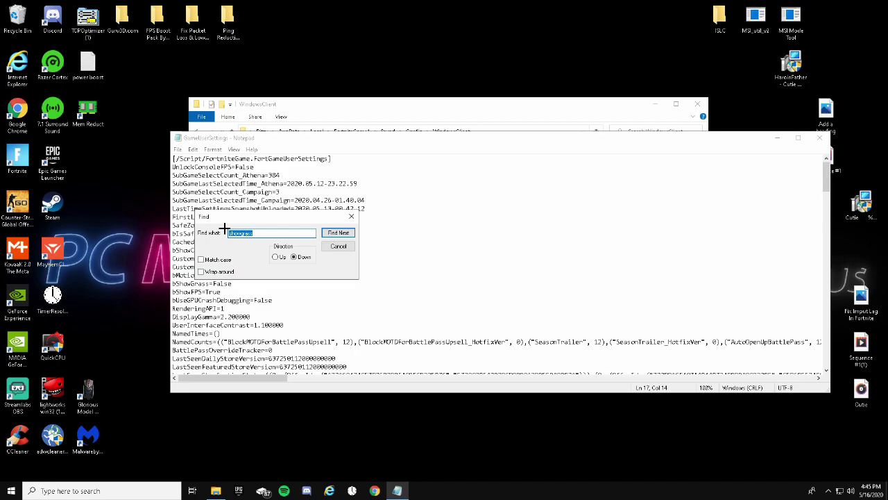
key("BackSpace")
type("a")
key("BackSpace")
type("udio")
left_click(335, 232)
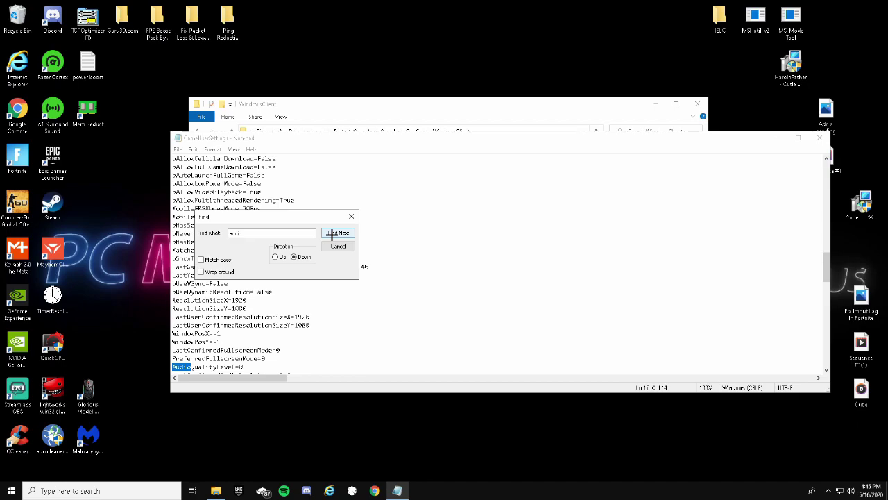
left_click(362, 341)
scroll(362, 341, "down", 1)
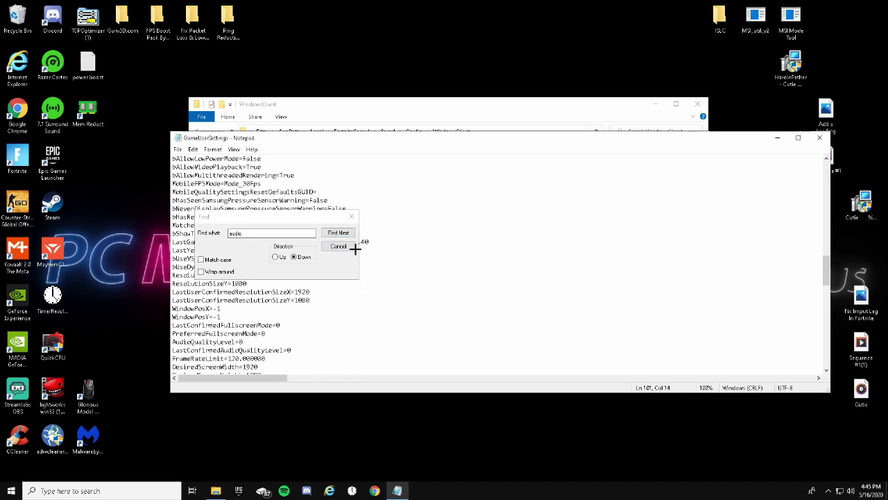
left_click(352, 218)
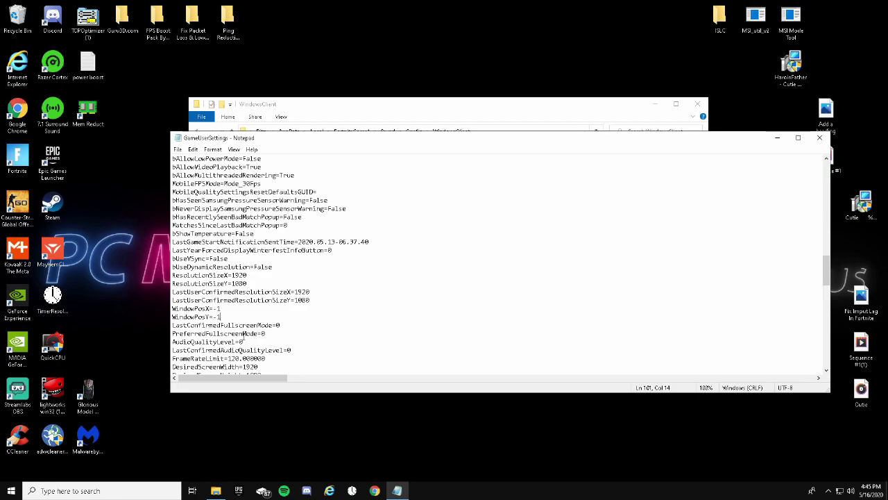
Step: Set both AudioQualityLevel and LastConfirmedAudioQualityLevel to 2
left_click(243, 341)
key("BackSpace")
type("2")
left_click(291, 350)
key("BackSpace")
type("2")
Step: Examine the rest of the configuration file, especially the quality values in the ScalabilityGroups section
scroll(284, 341, "down", 2)
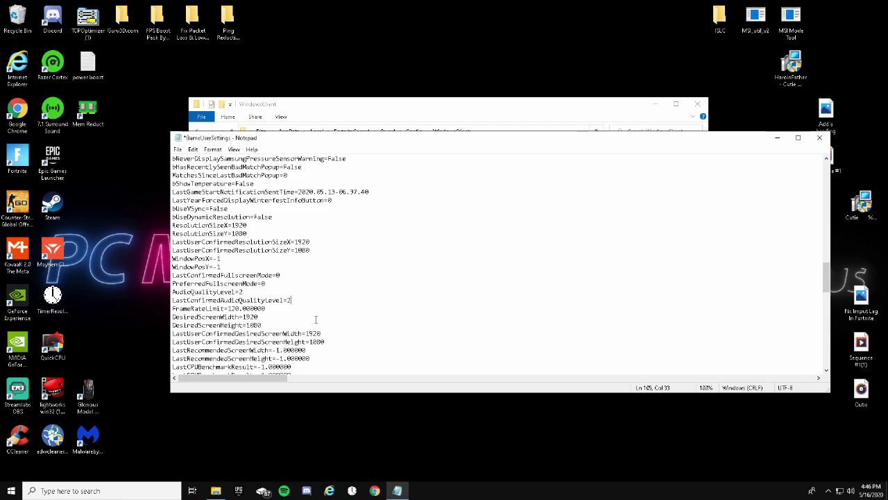
scroll(312, 326, "down", 8)
scroll(299, 342, "down", 2)
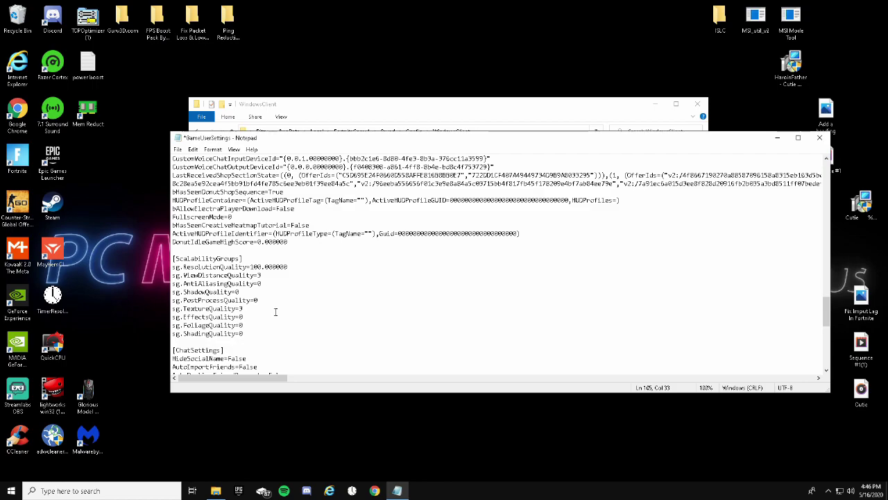
scroll(267, 311, "down", 1)
scroll(268, 311, "up", 1)
scroll(267, 312, "down", 5)
scroll(269, 310, "up", 5)
scroll(269, 310, "up", 6)
scroll(268, 313, "down", 14)
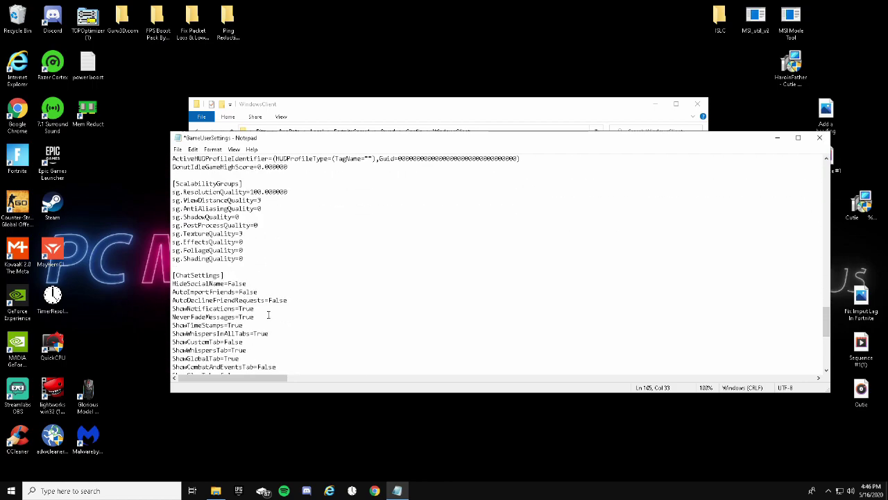
scroll(269, 314, "up", 12)
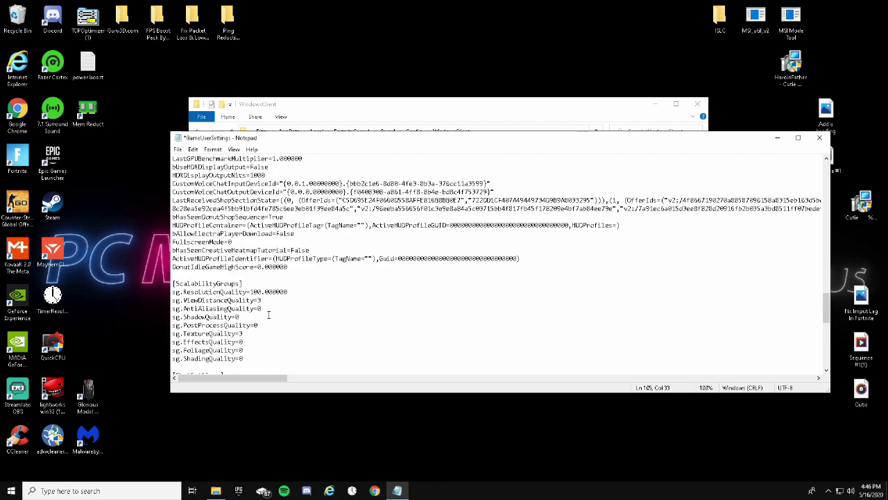
scroll(269, 313, "up", 10)
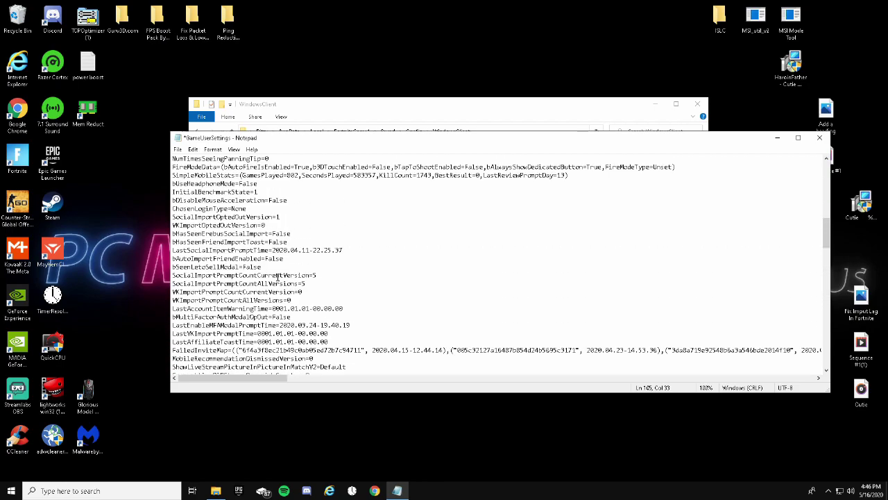
Step: Search the GameUserSettings file for "disable"
left_click(193, 149)
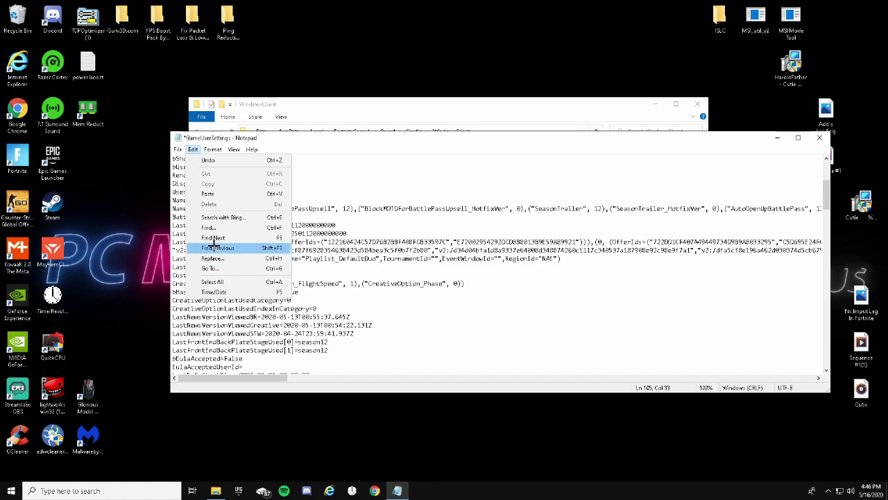
left_click(222, 227)
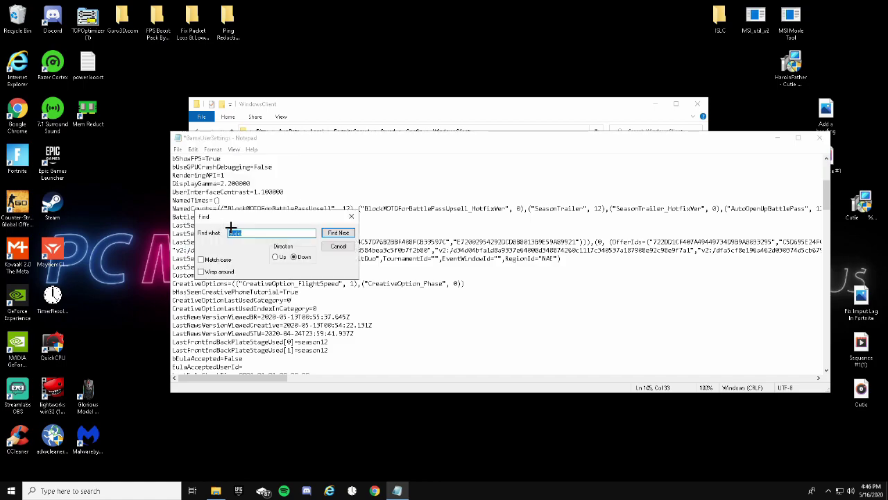
type("a")
type("is")
type("able")
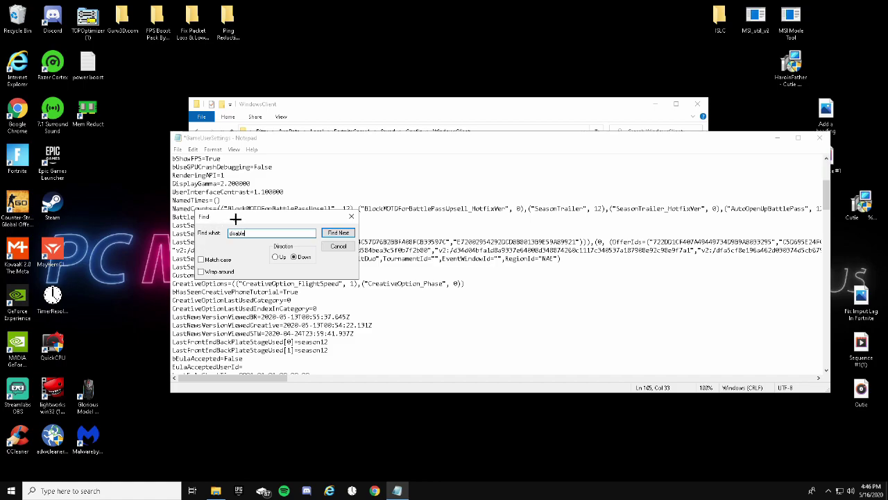
left_click(337, 232)
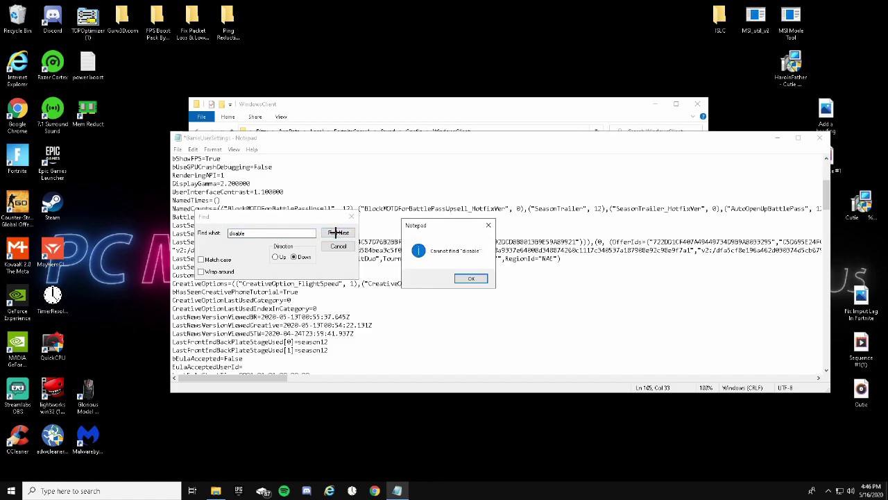
Step: Dismiss the search and look through the GameUserSettings file for the mouse acceleration and display settings
left_click(469, 277)
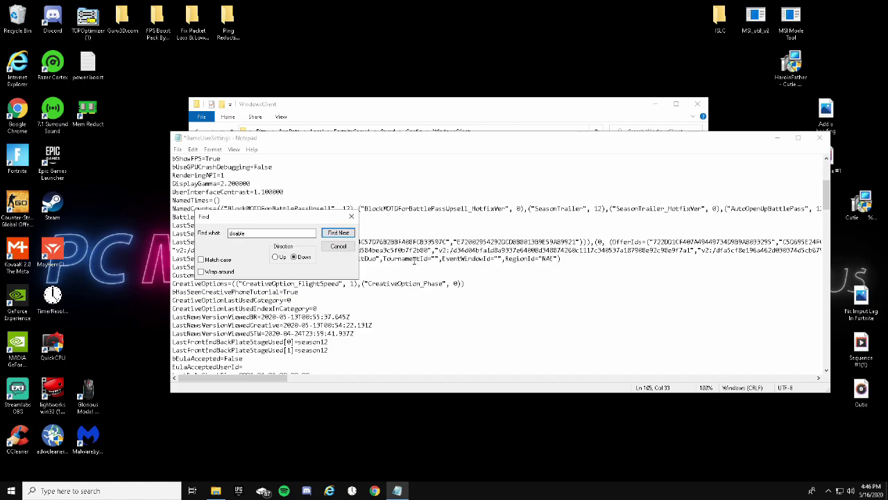
left_click(351, 217)
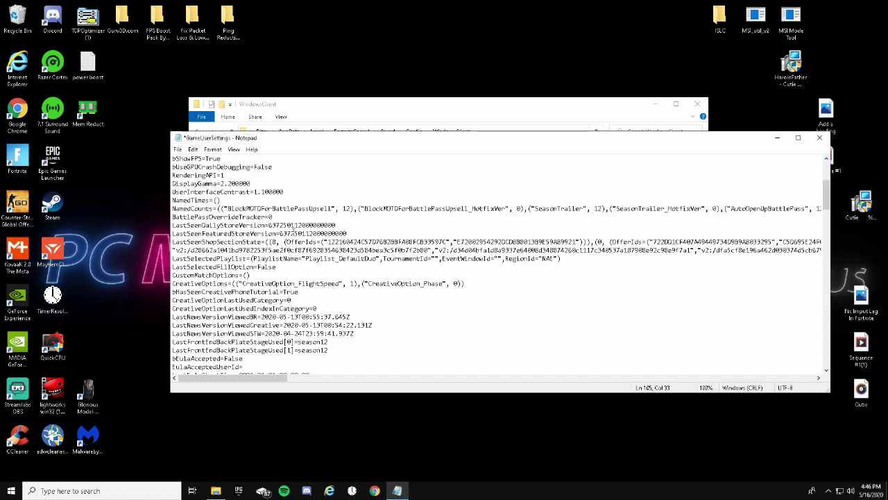
scroll(270, 235, "down", 3)
scroll(271, 235, "down", 6)
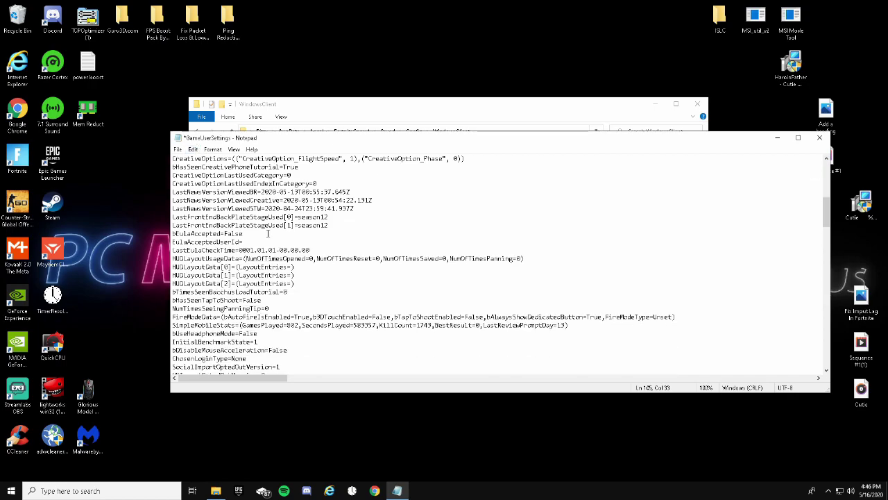
scroll(256, 233, "down", 9)
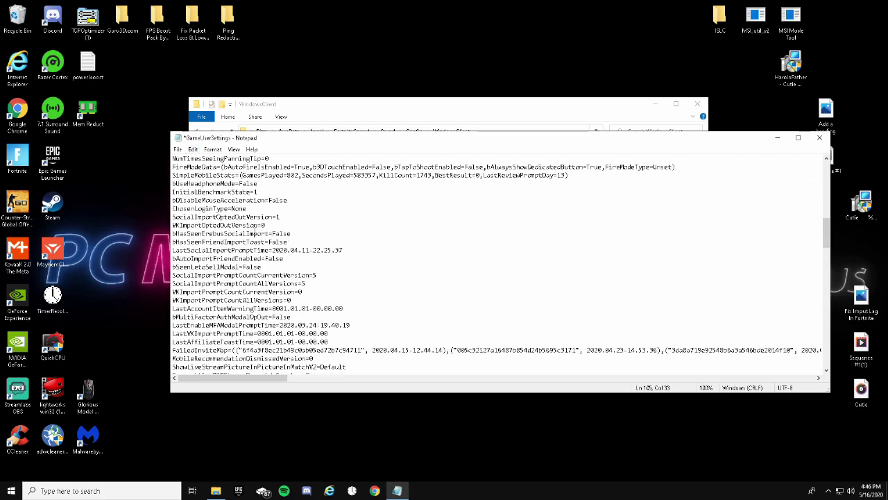
scroll(254, 234, "up", 7)
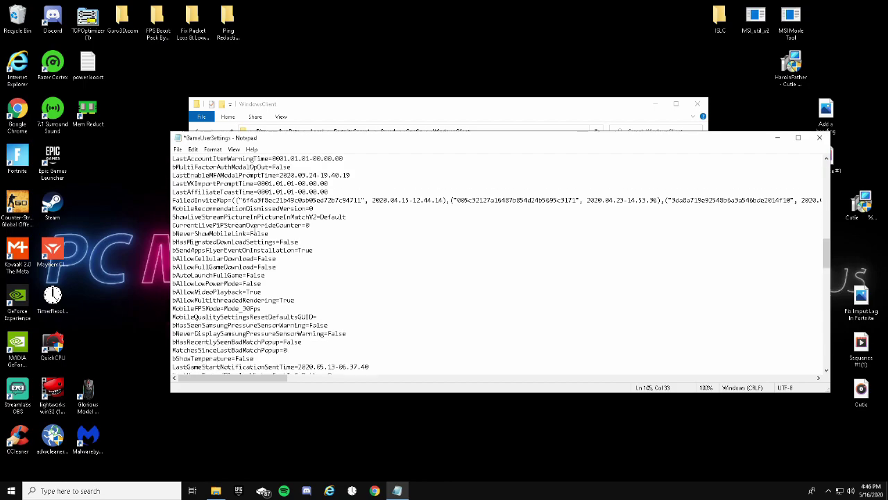
scroll(257, 232, "up", 2)
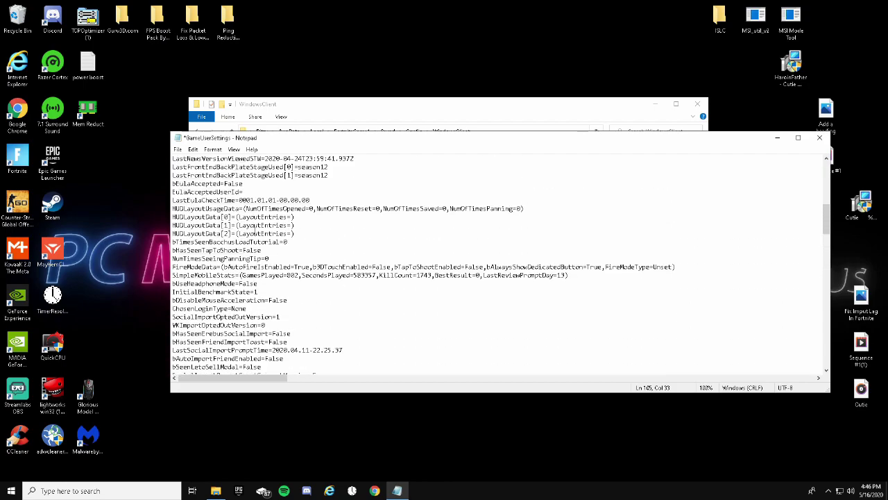
scroll(254, 229, "down", 2)
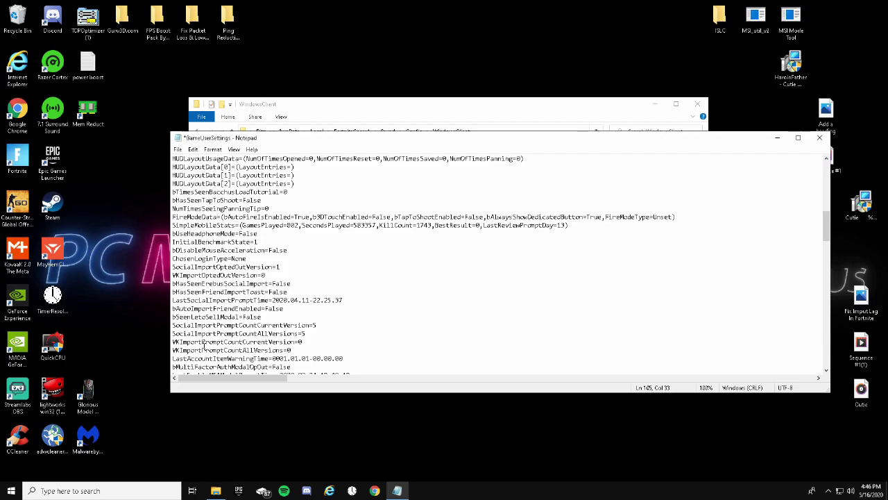
scroll(204, 347, "down", 2)
scroll(204, 361, "down", 2)
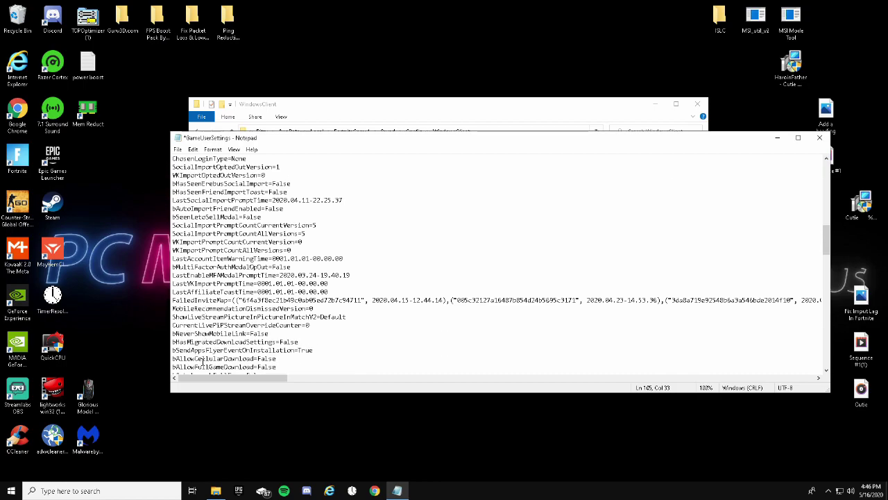
scroll(203, 359, "down", 3)
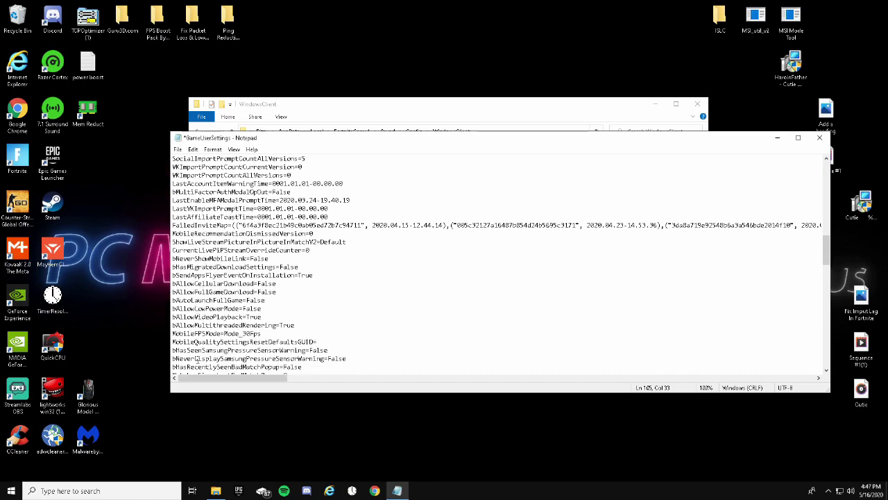
scroll(197, 359, "down", 8)
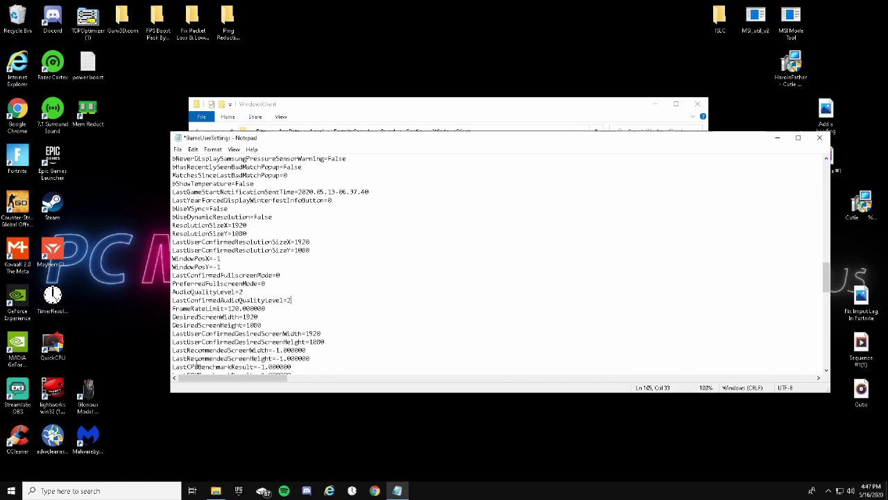
scroll(197, 362, "down", 5)
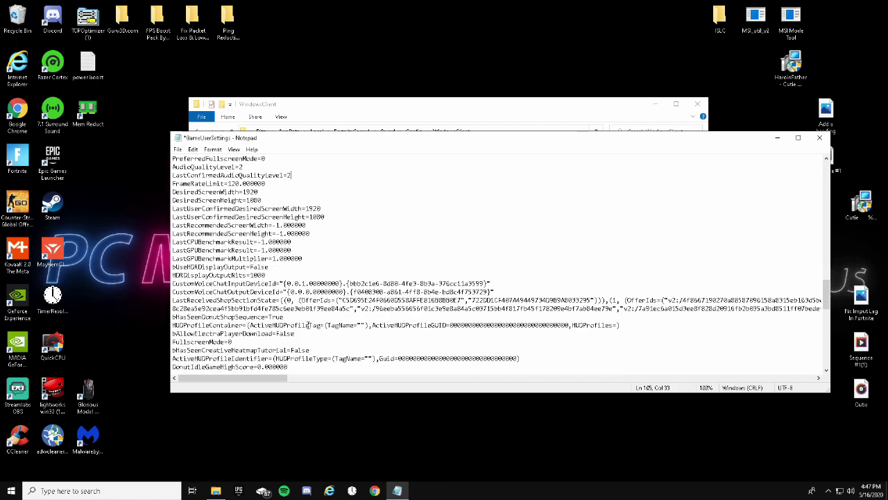
scroll(308, 325, "down", 12)
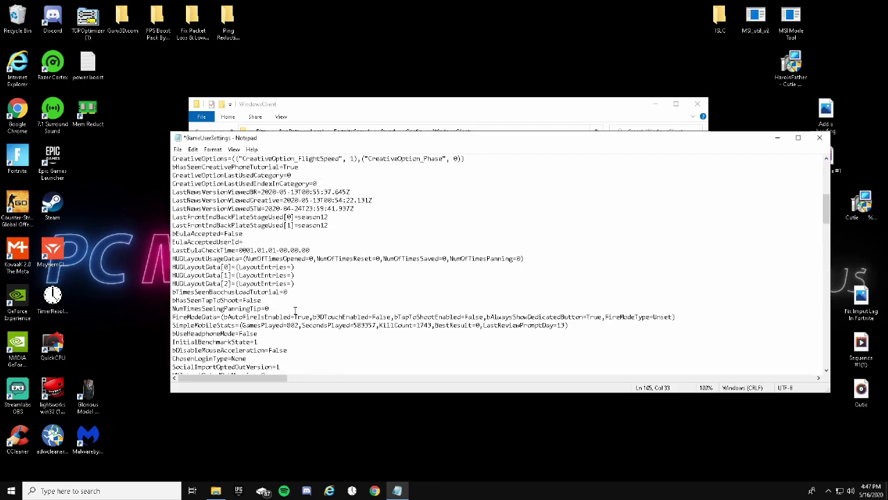
scroll(295, 310, "up", 5)
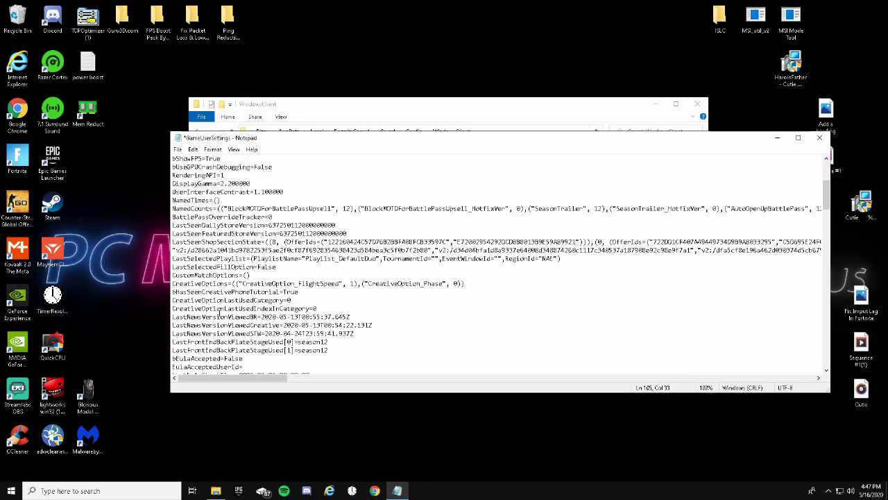
Step: Set the DisplayGamma value in the GameUserSettings file to 1.00000
scroll(220, 298, "up", 4)
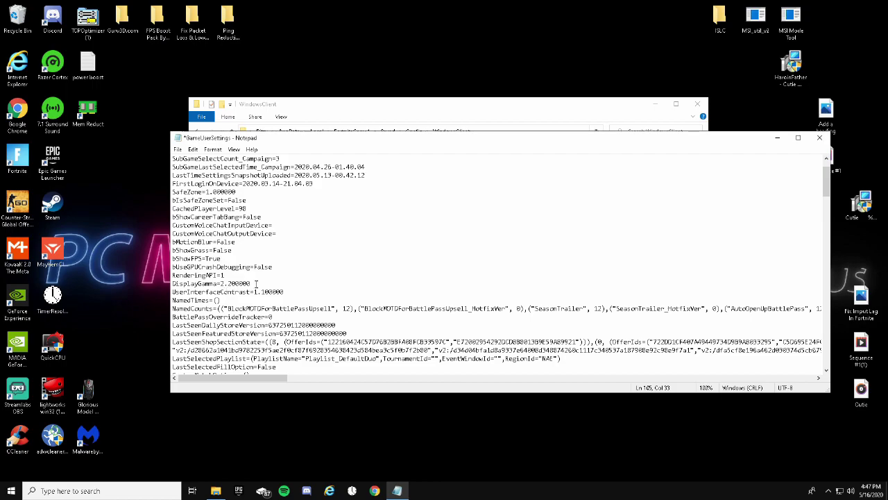
left_click_drag(251, 283, 243, 284)
key("shift+Left")
key("shift+Left")
key("shift+Left")
key("shift+Left")
key("shift+Left")
key("shift+Left")
key("BackSpace")
type("1.00000")
scroll(255, 266, "up", 2)
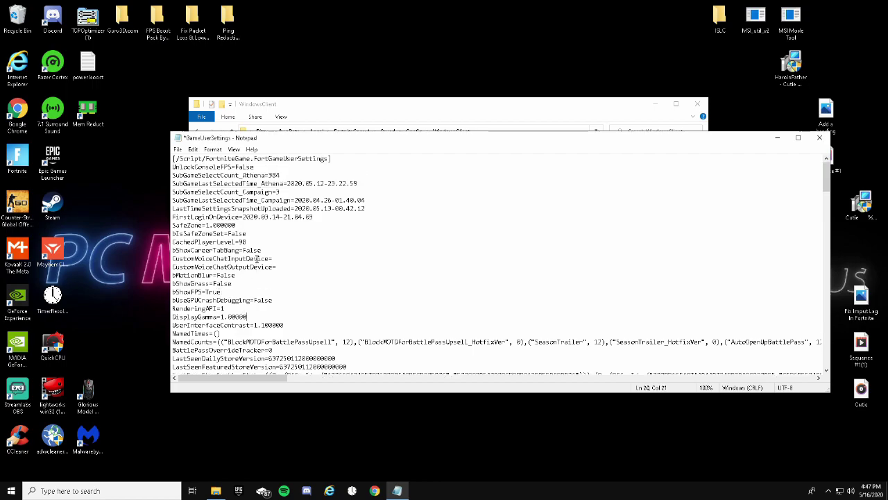
Step: Search the GameUserSettings file for "bDisable" to locate the mouse acceleration line
scroll(257, 258, "down", 2)
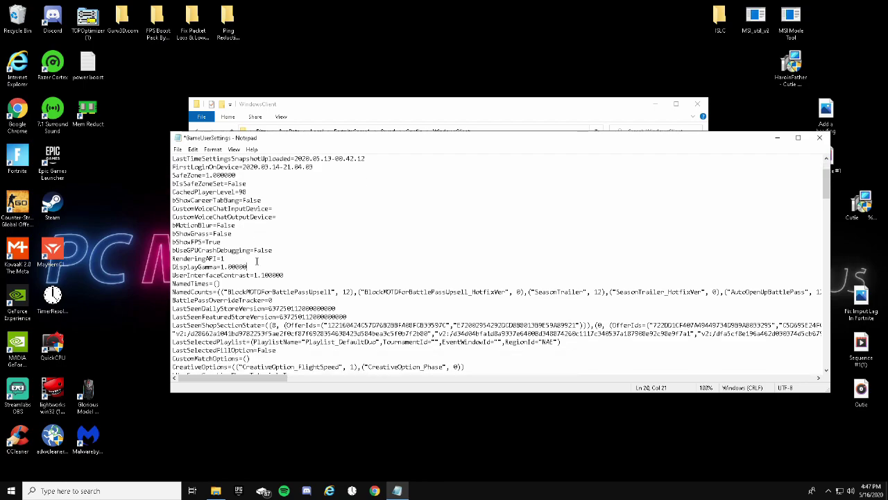
scroll(250, 264, "up", 2)
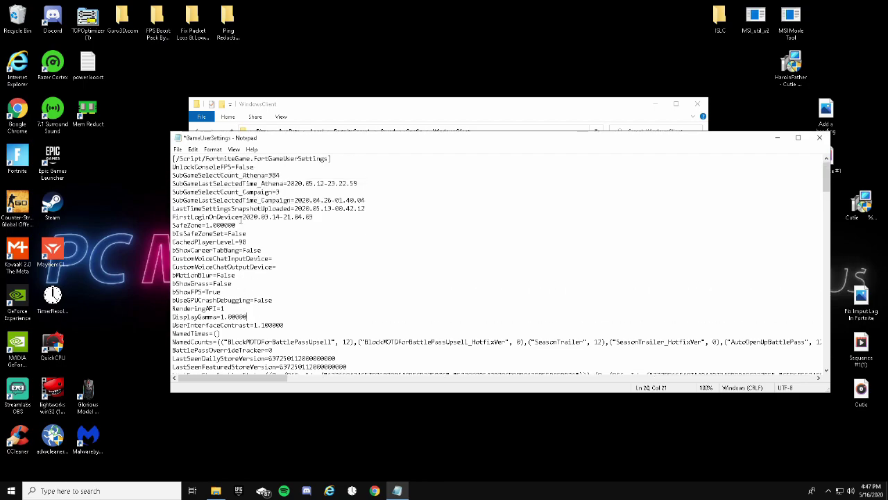
left_click(192, 148)
left_click(193, 148)
left_click(193, 149)
left_click(216, 227)
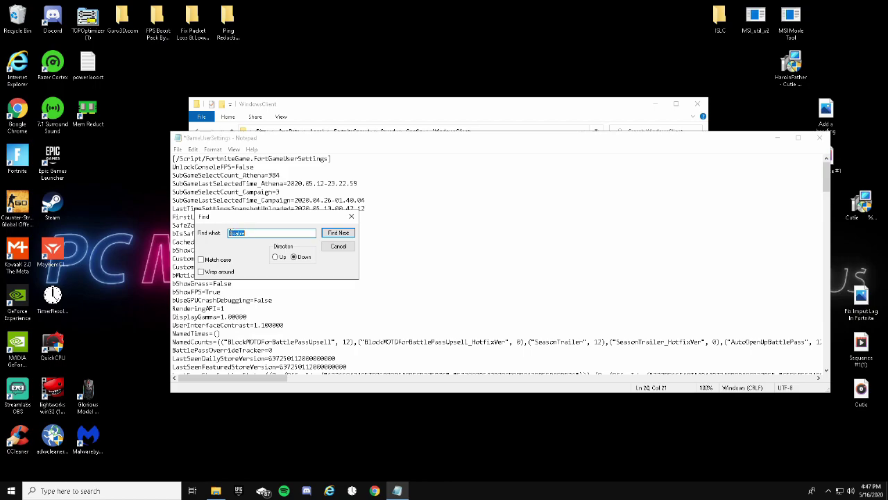
left_click(239, 233)
key("BackSpace")
type("Disab")
left_click(333, 232)
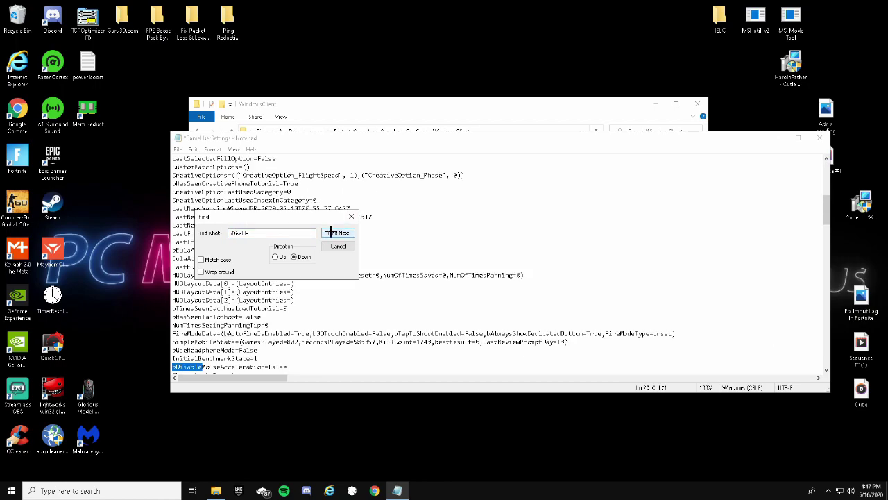
Step: Close the search and set bDisableMouseAcceleration to True
left_click(319, 300)
scroll(306, 326, "down", 1)
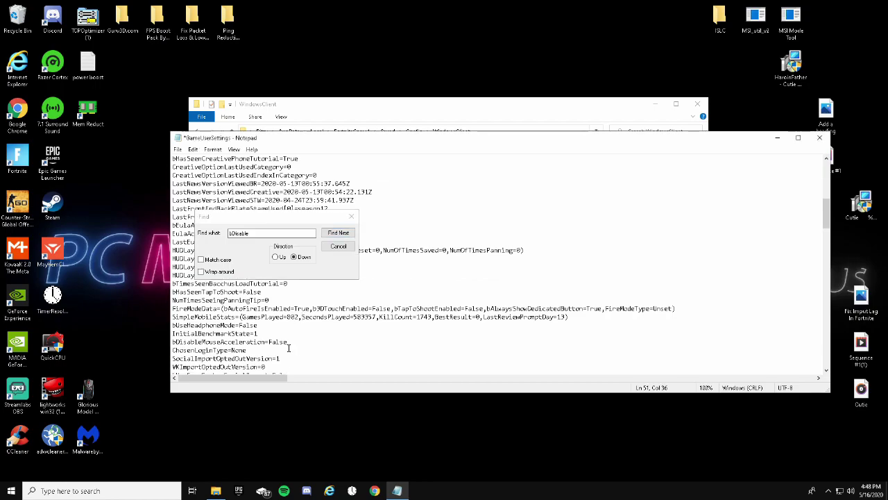
left_click(290, 341)
left_click(351, 217)
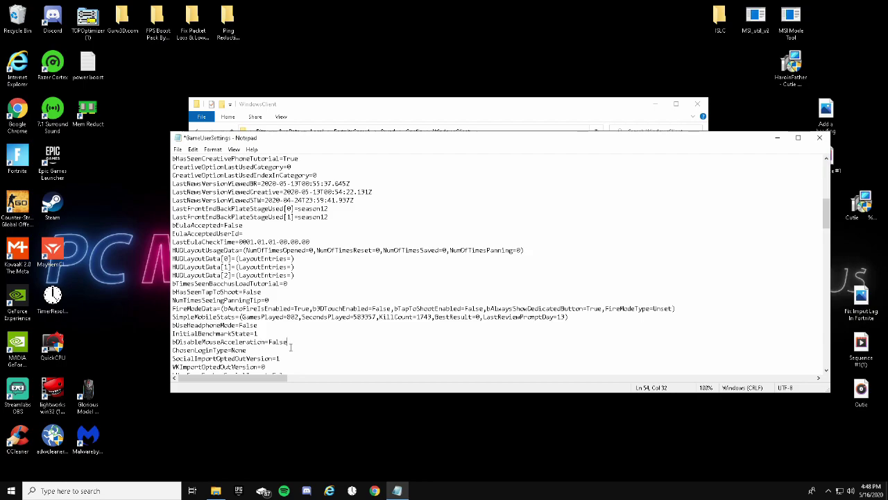
key("BackSpace")
key("BackSpace")
key("BackSpace")
key("BackSpace")
key("BackSpace")
type("Truew")
Step: Save the edited GameUserSettings file and close it
scroll(281, 308, "down", 4)
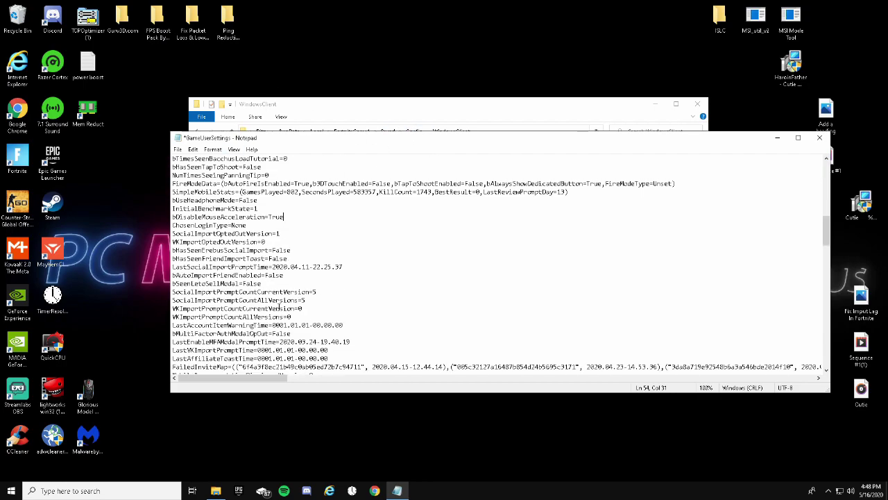
scroll(280, 308, "up", 3)
left_click(177, 150)
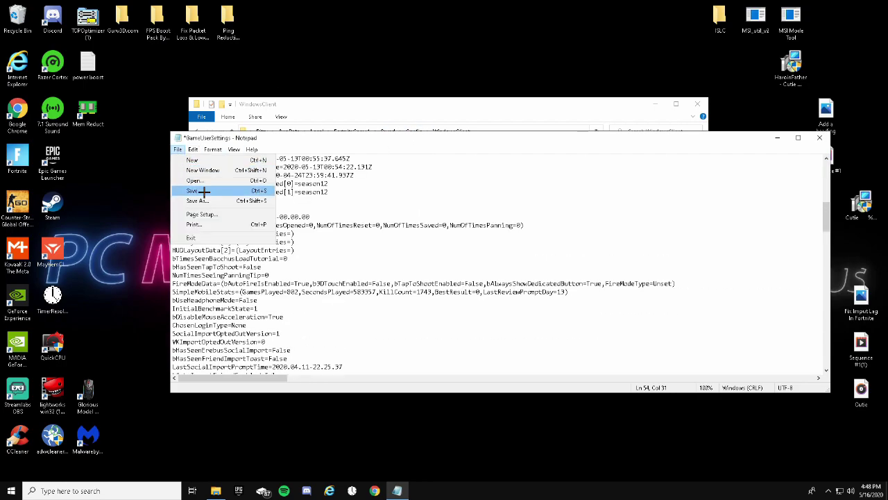
left_click(204, 197)
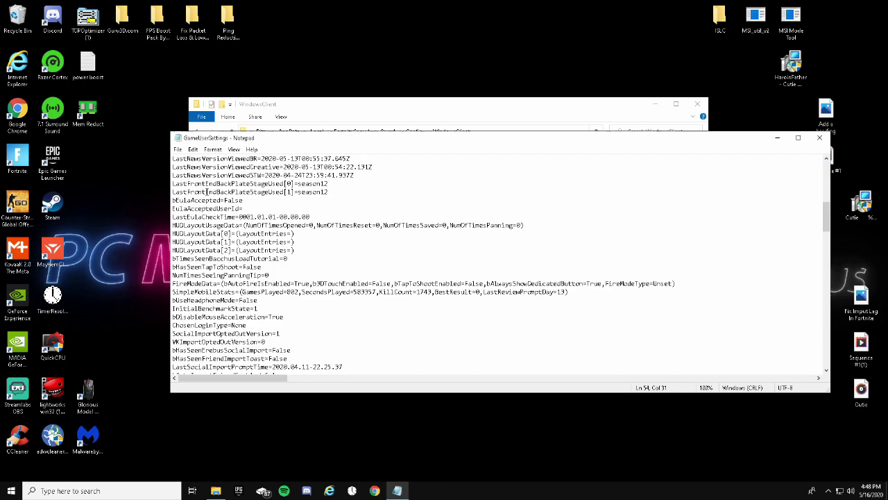
left_click(820, 137)
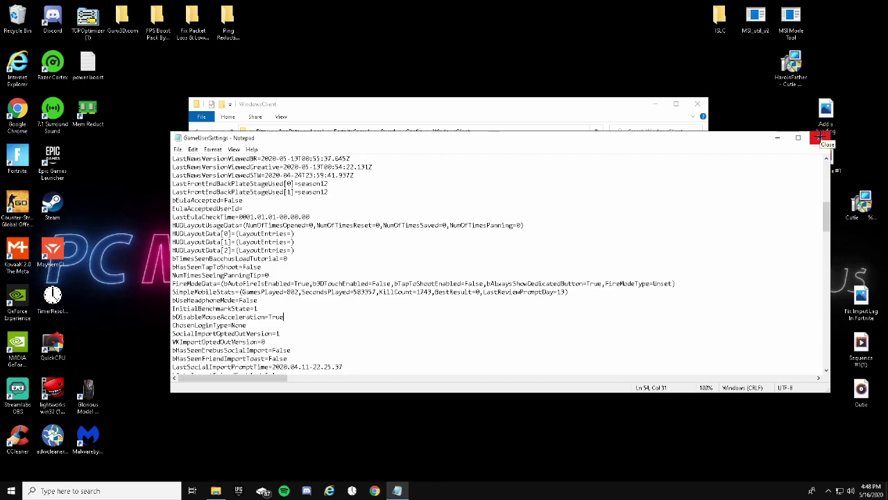
left_click(819, 138)
Step: Make the GameUserSettings file read-only in its properties, then close the WindowsClient folder
right_click(416, 160)
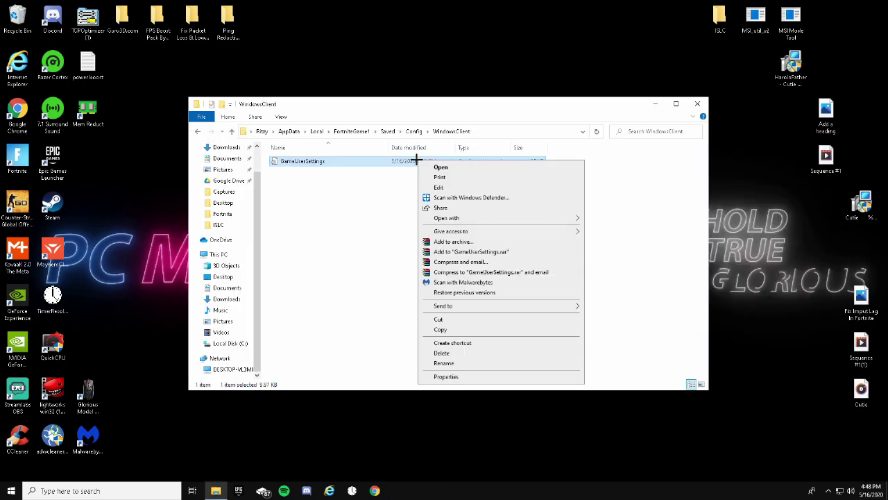
left_click(449, 376)
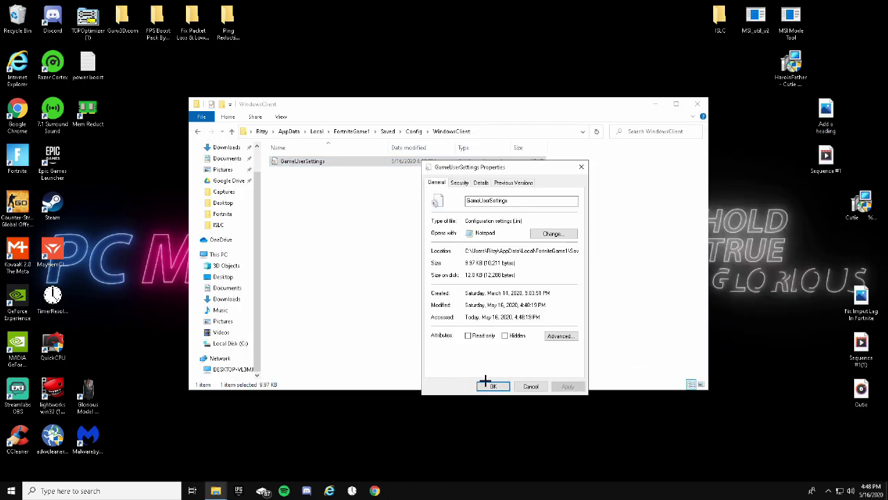
left_click(469, 336)
left_click(568, 385)
left_click(495, 386)
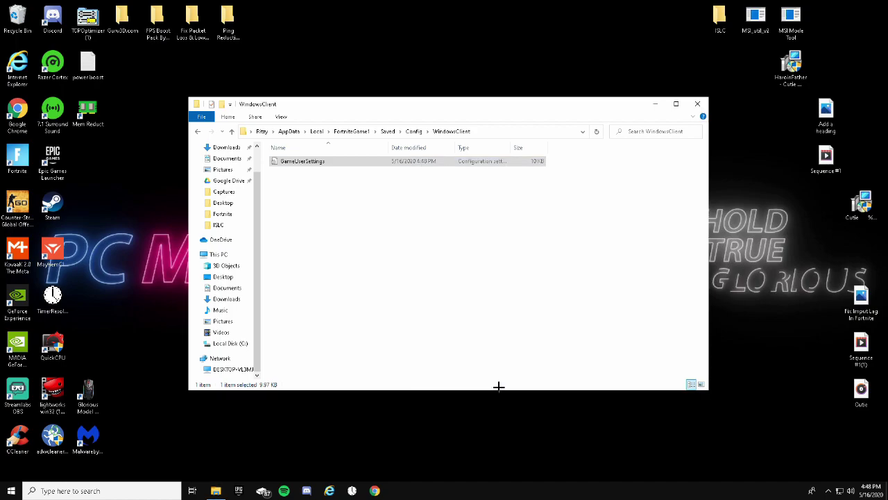
left_click(697, 105)
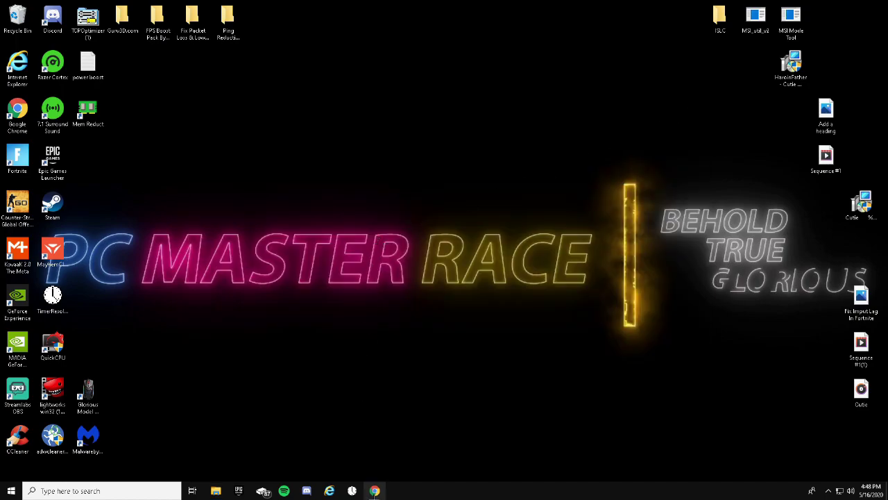